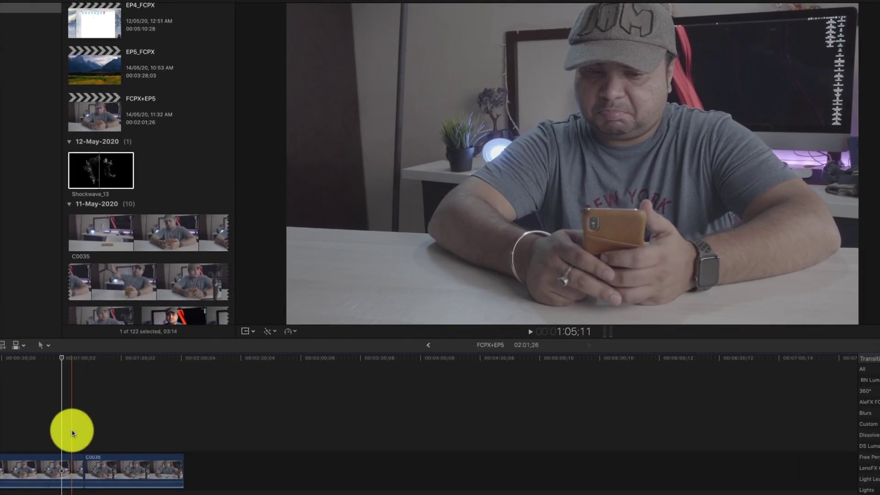
Step: Park the playhead at the gimbal moment in the desk shot, preview it, and zoom the timeline in
left_click(113, 354)
key("space")
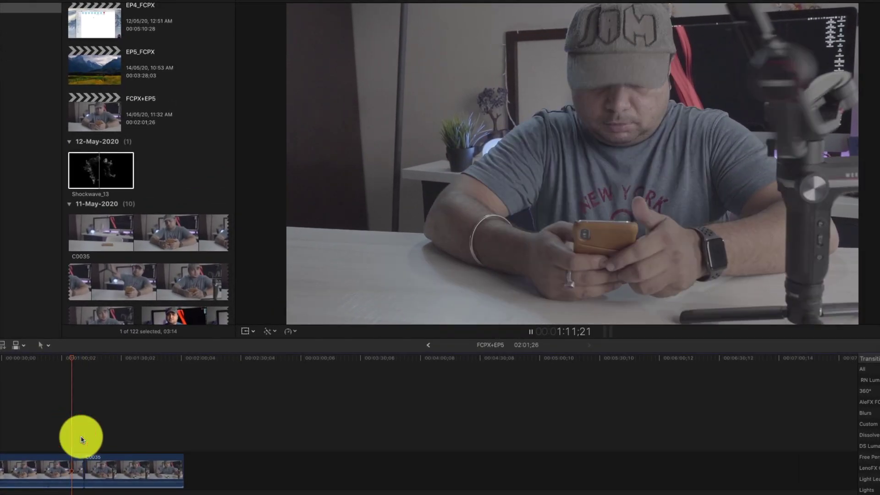
key("l")
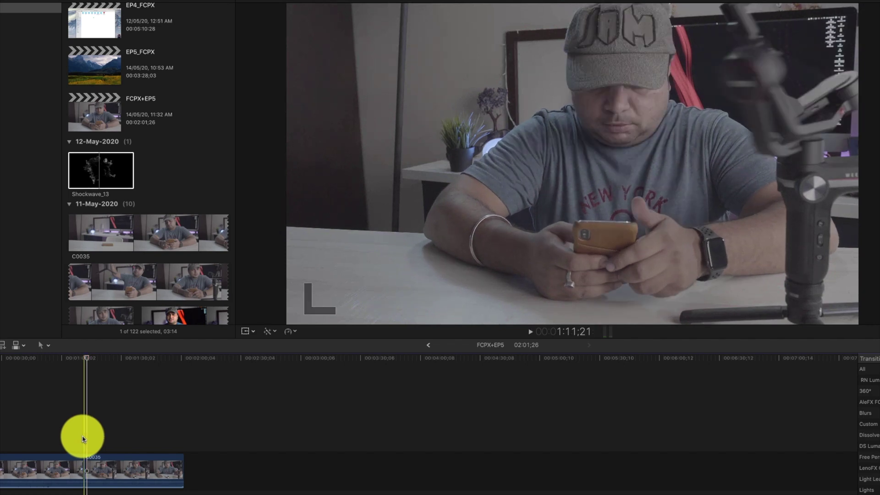
key("super+equal")
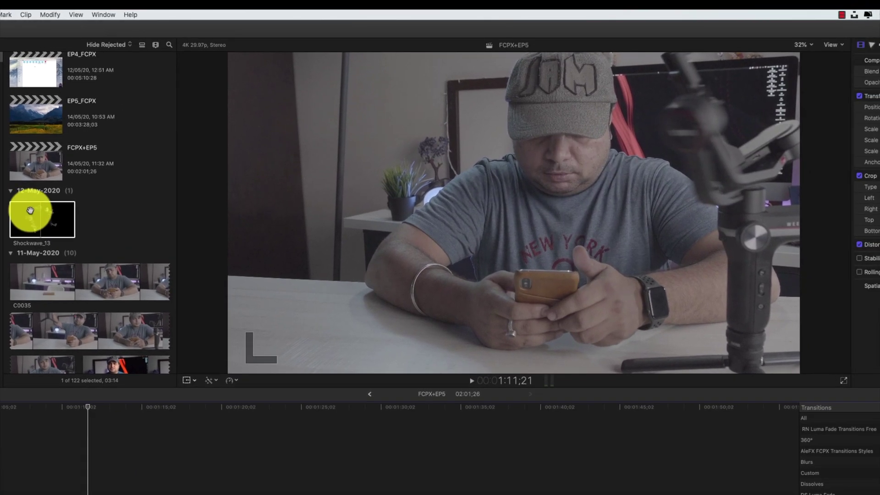
Step: Connect Shockwave_13 above C0035 at the gimbal moment and play it over the desk shot
left_click(91, 165)
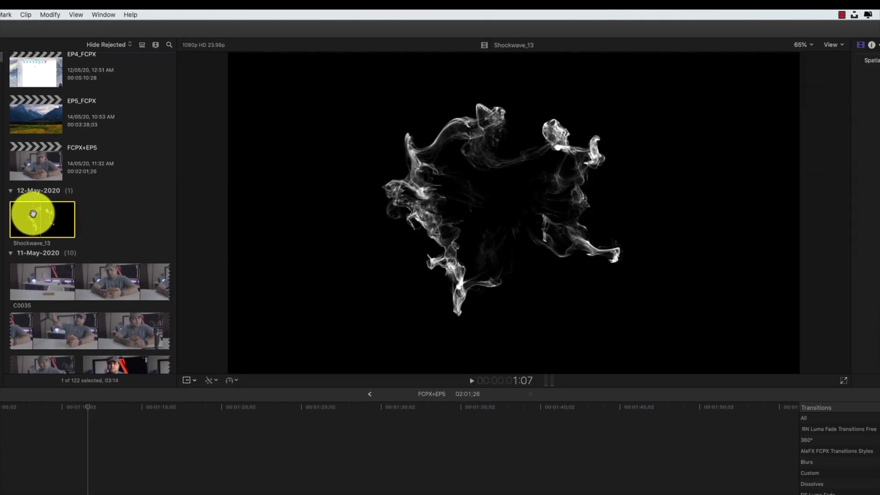
left_click(33, 213)
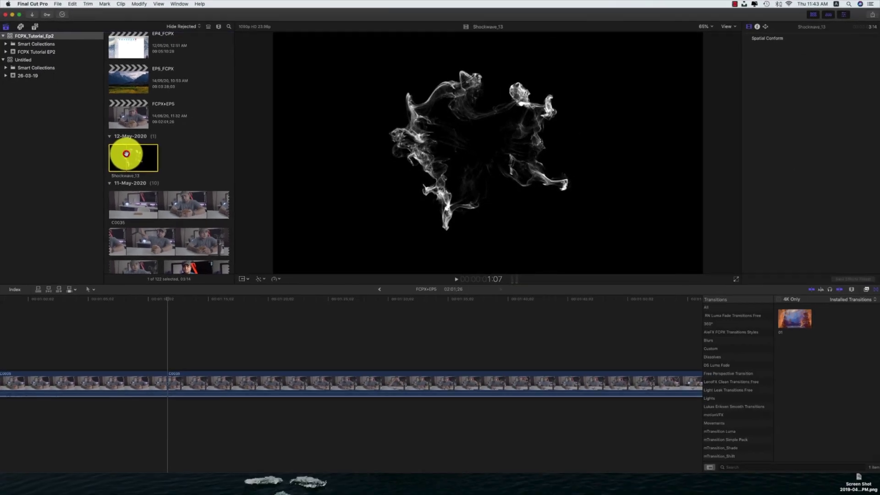
left_click_drag(33, 213, 90, 480)
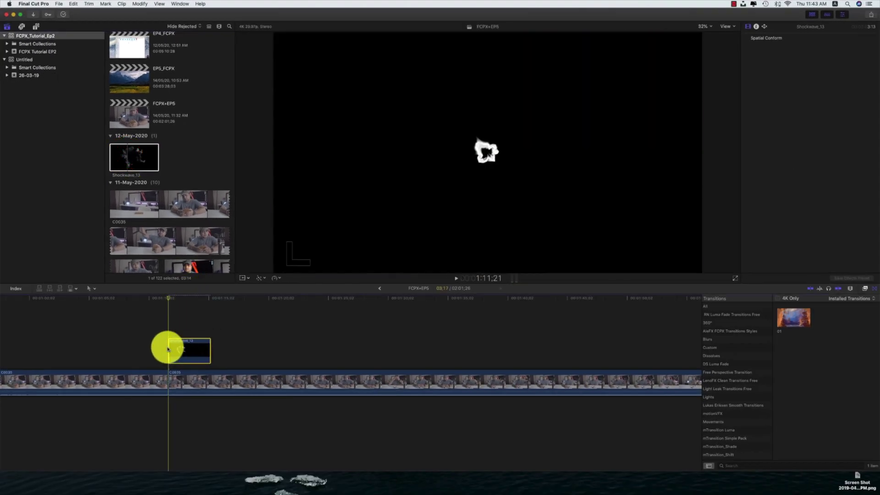
key("space")
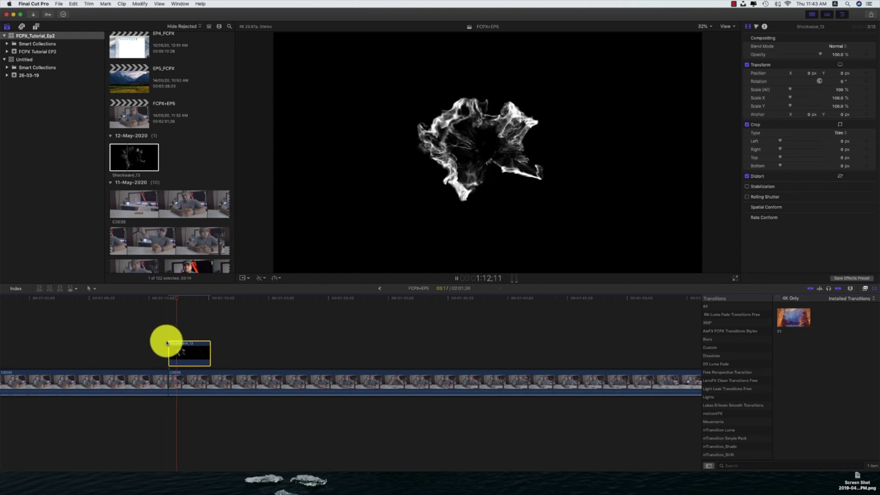
key("space")
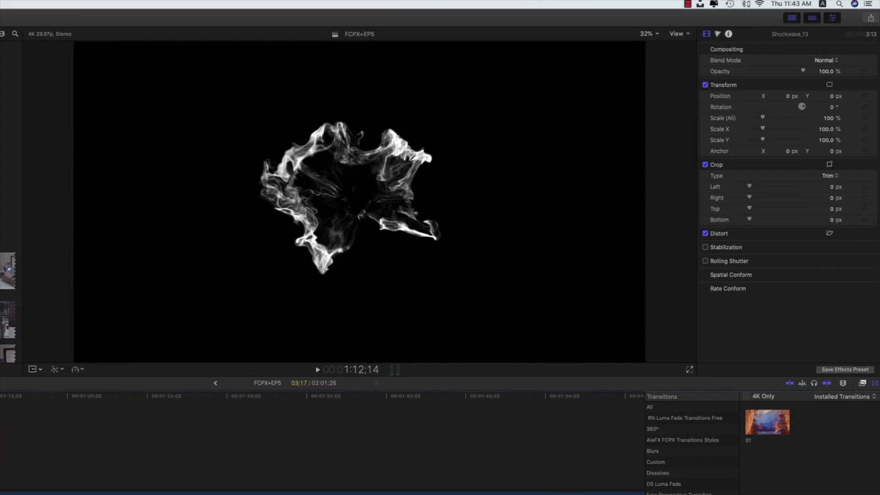
left_click(179, 355)
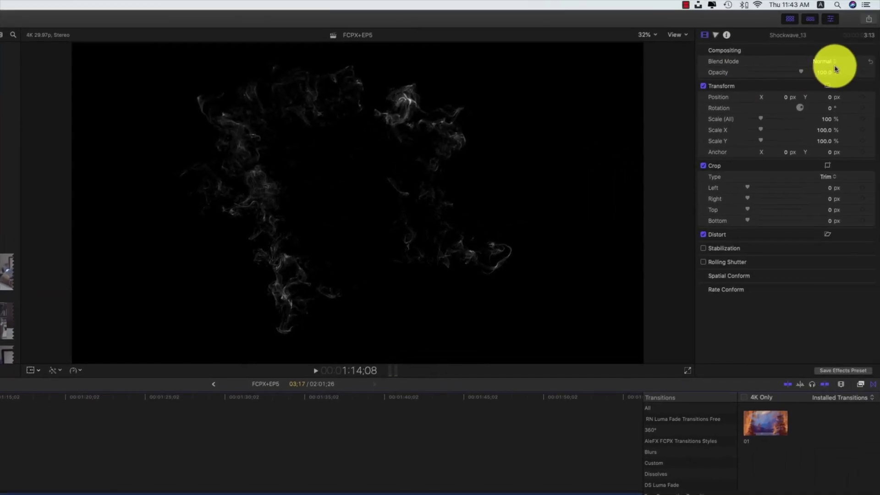
Step: Set Shockwave_13's blend mode to Screen in the Video Inspector
left_click(879, 0)
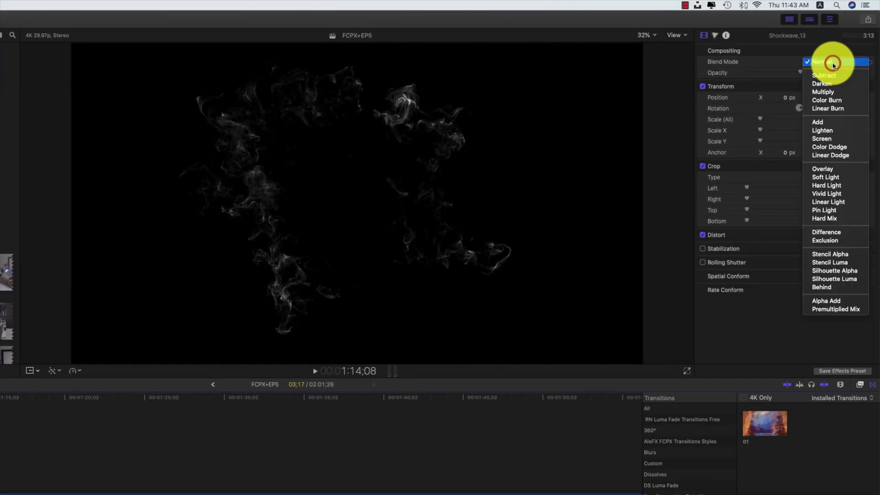
left_click(825, 142)
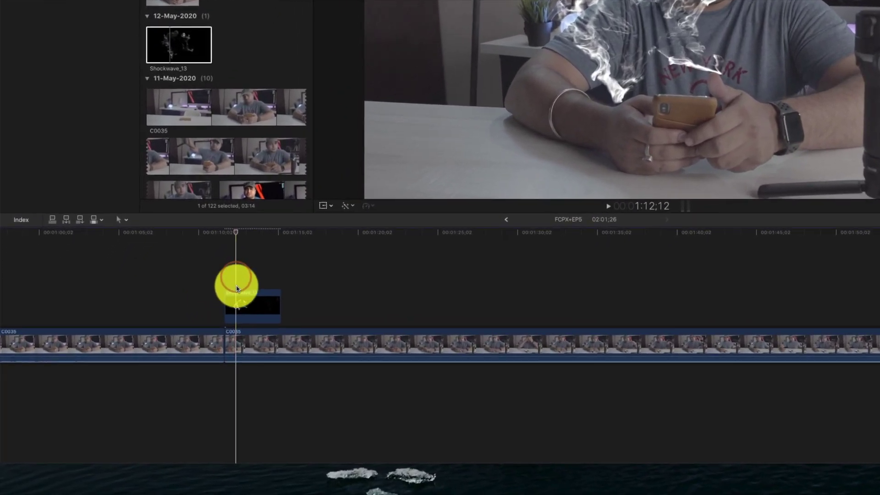
left_click(184, 349)
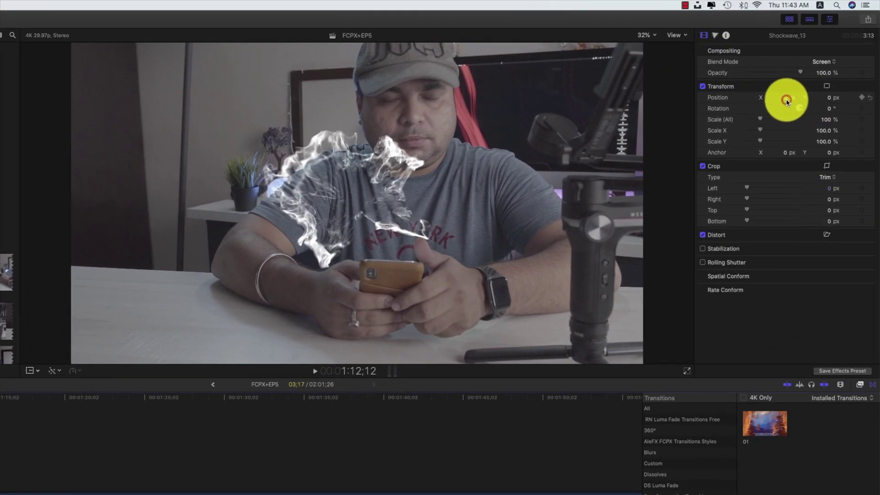
Step: Rotate Shockwave_13 to -86.2° and position it at X 1522.5, Y -21 px over the gimbal
left_click_drag(785, 99, 781, 96)
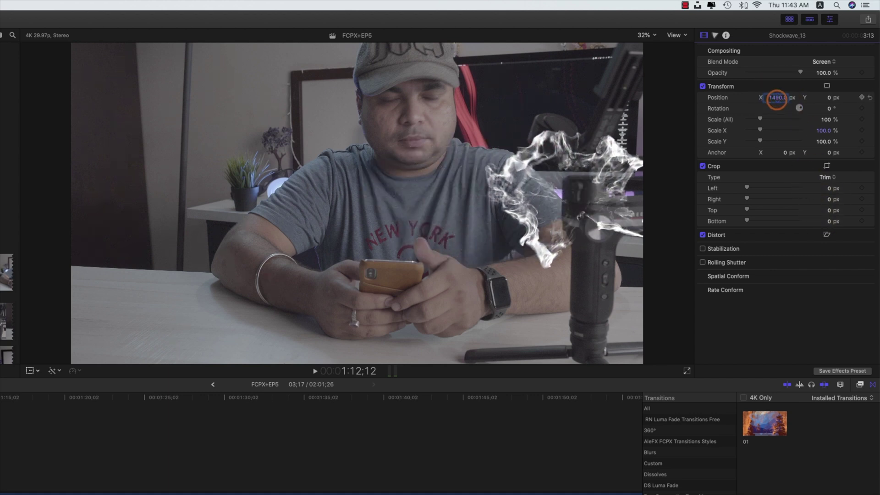
left_click_drag(778, 101, 776, 94)
left_click(783, 111)
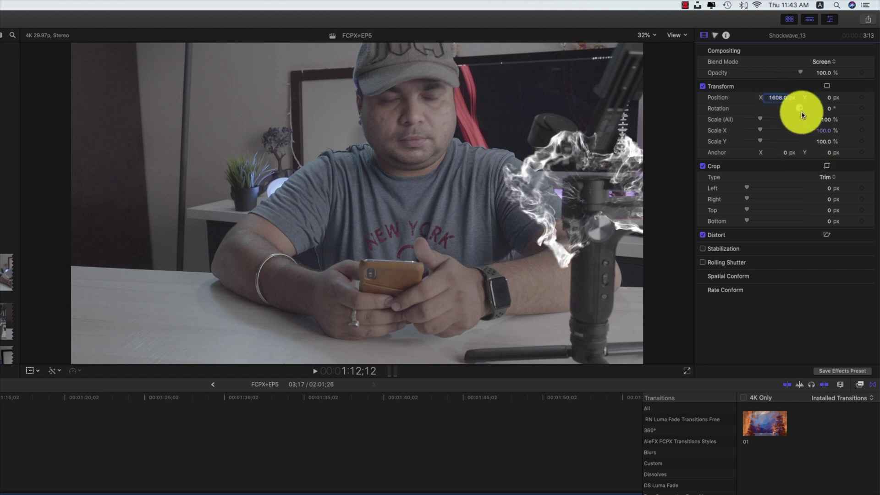
left_click_drag(802, 110, 763, 130)
left_click_drag(828, 102, 828, 106)
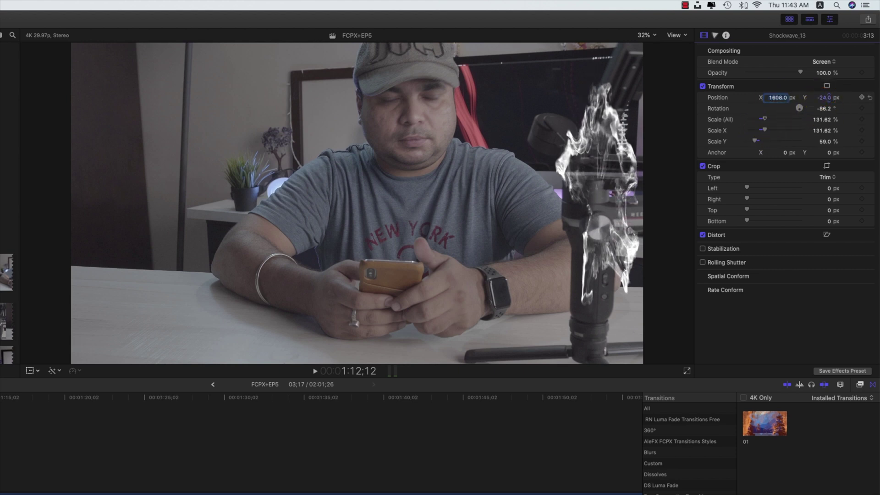
left_click_drag(777, 100, 775, 97)
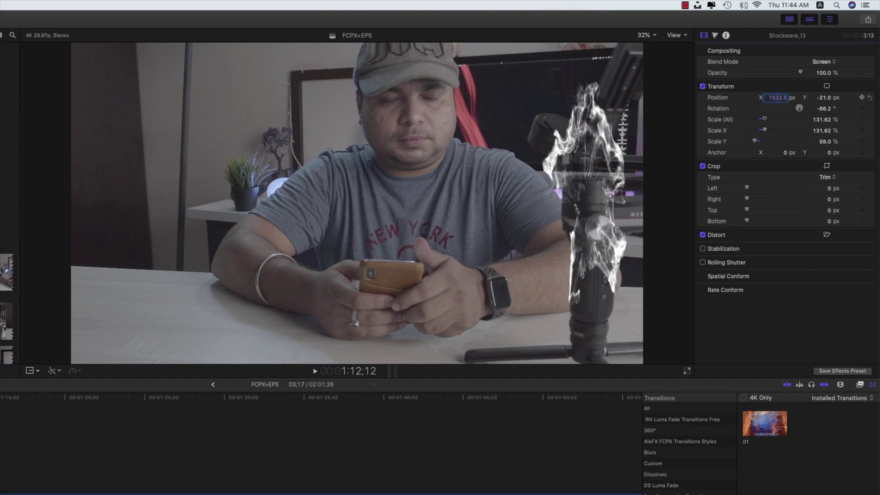
Step: Play back the shot to preview the positioned smoke effect
key("space")
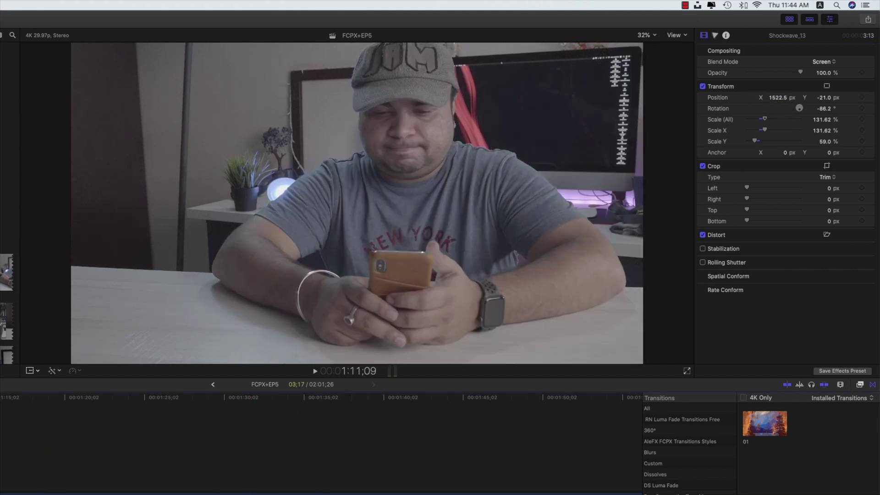
key("space")
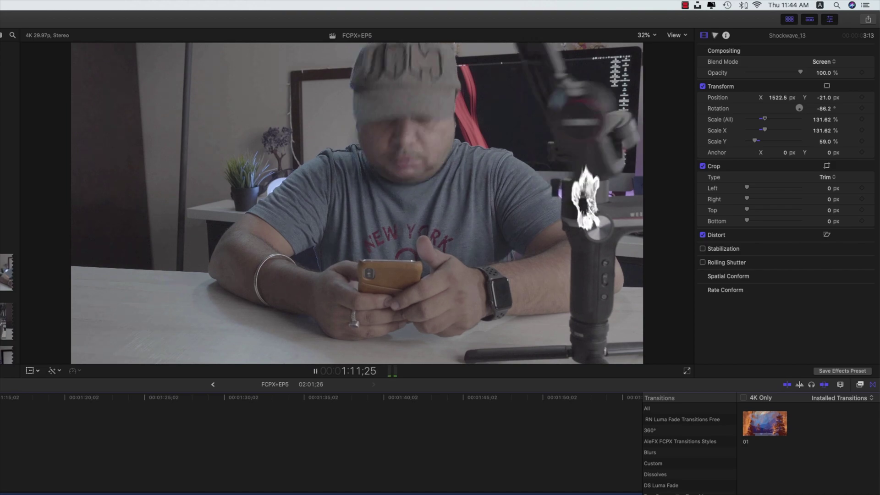
key("space")
key("space")
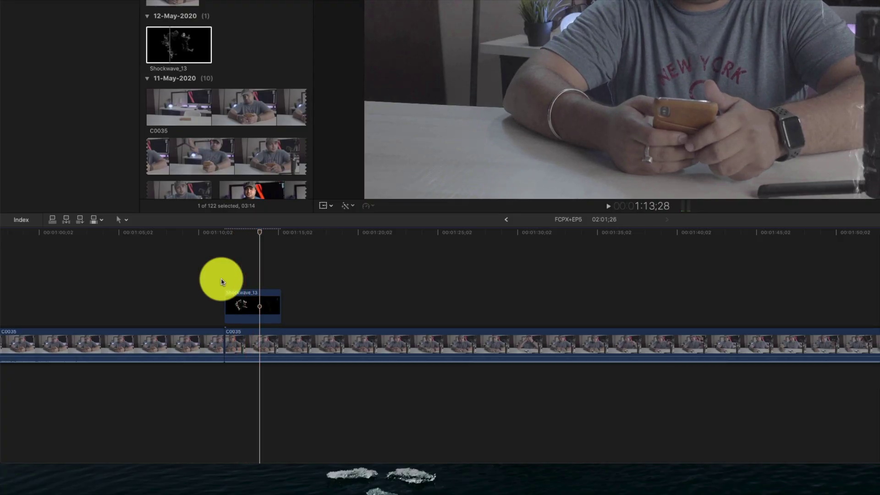
Step: Retime Shockwave_13 to Fast 8x, shrinking it to a 13-frame burst
left_click(237, 304)
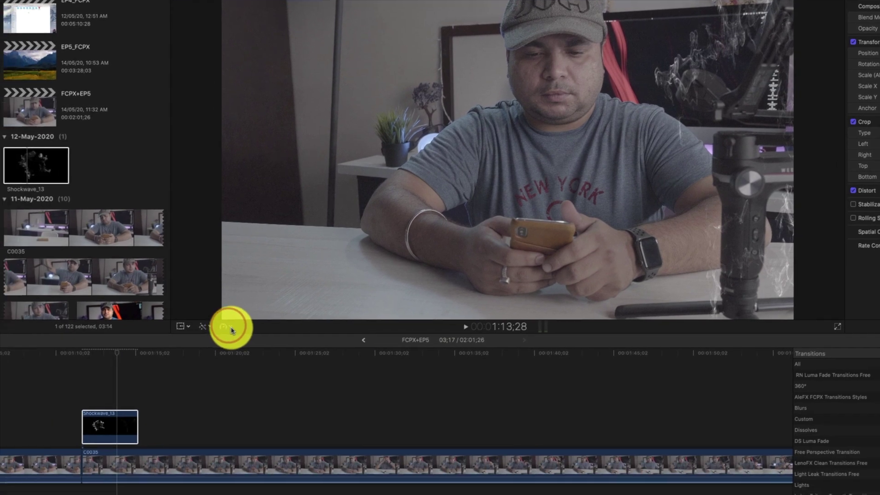
left_click(176, 371)
mouse_move(232, 389)
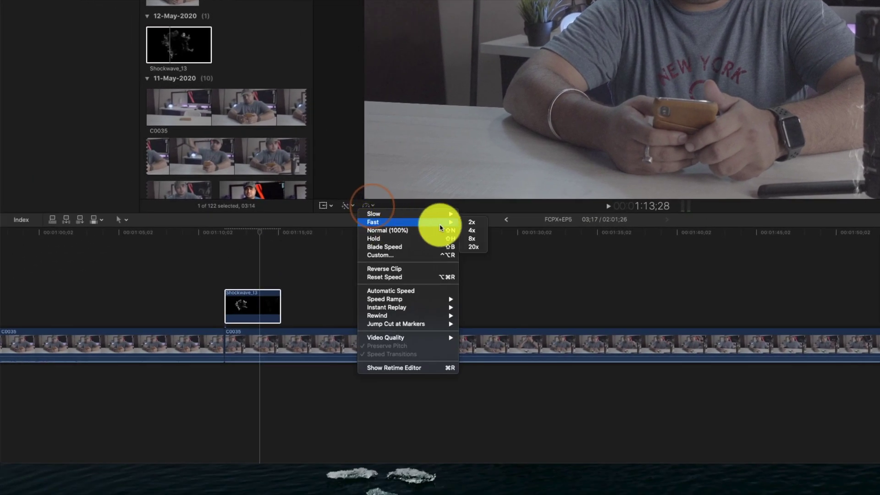
left_click(468, 241)
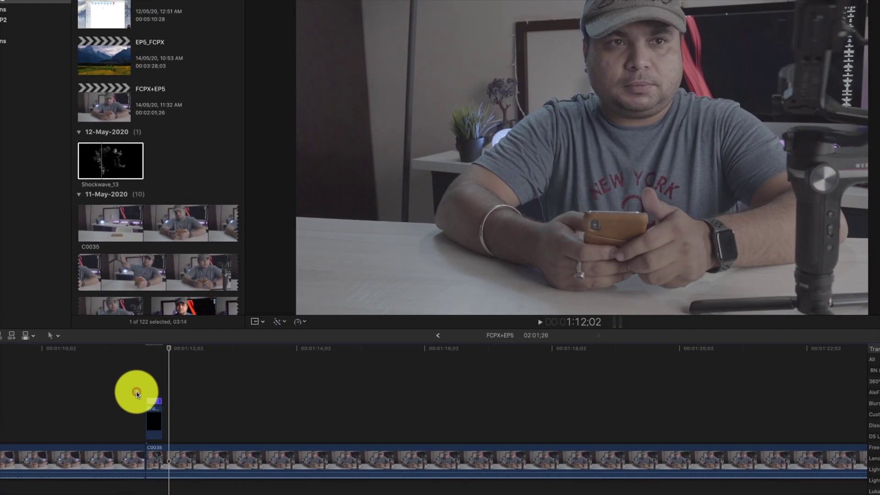
left_click(136, 392)
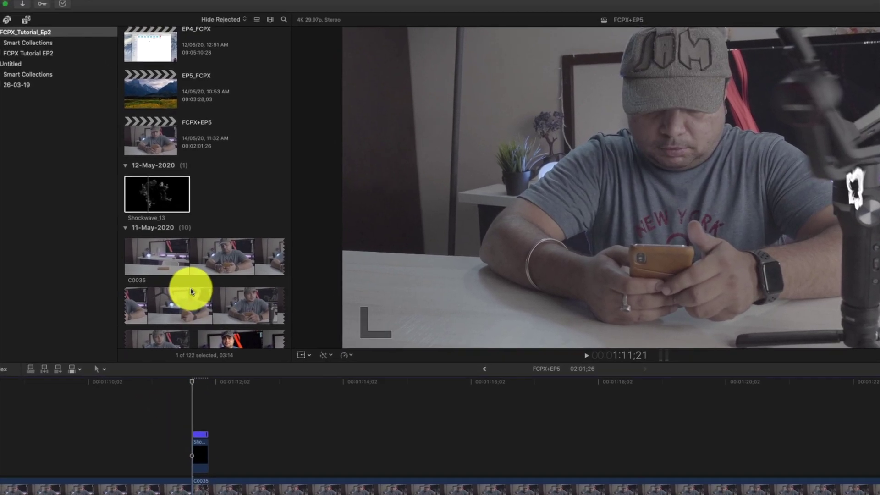
Step: Add HARD HIT EFFECT at the smoke start and QUICK WHOOSH just before it
scroll(213, 308, "up", 3)
scroll(214, 309, "down", 12)
scroll(213, 307, "up", 10)
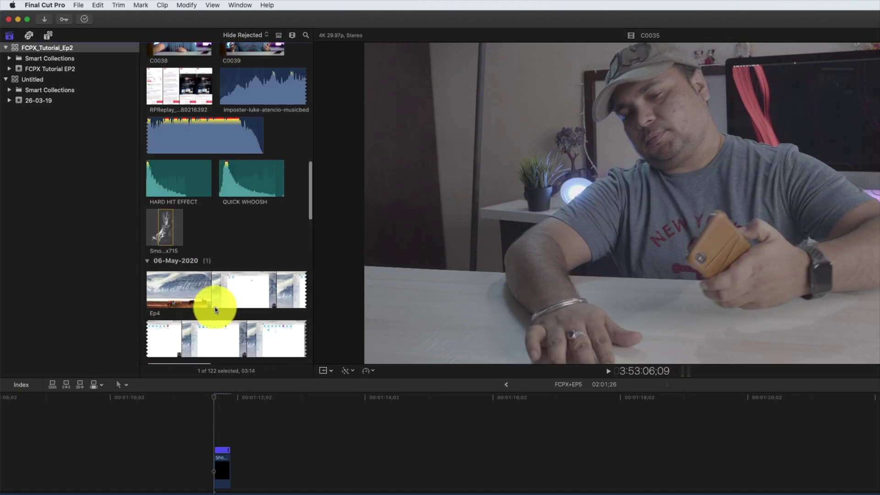
left_click_drag(176, 179, 211, 494)
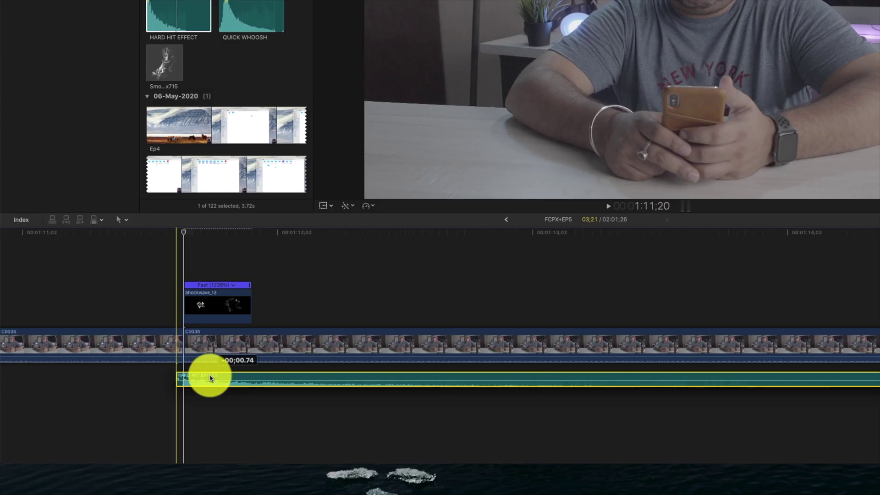
left_click_drag(210, 377, 207, 370)
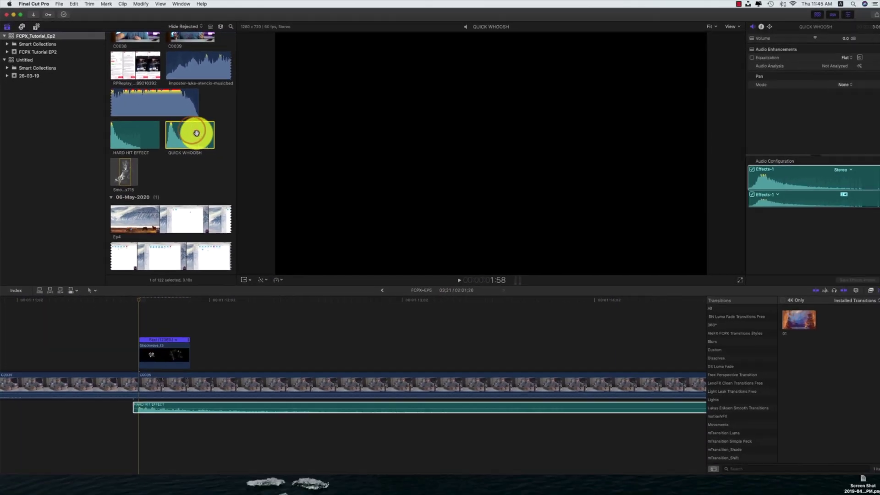
left_click_drag(261, 183, 184, 494)
left_click_drag(137, 437, 137, 408)
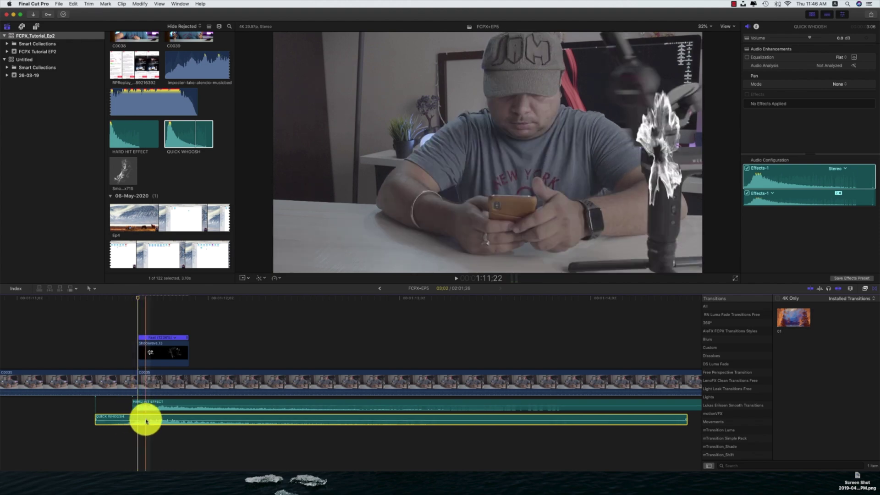
key("l")
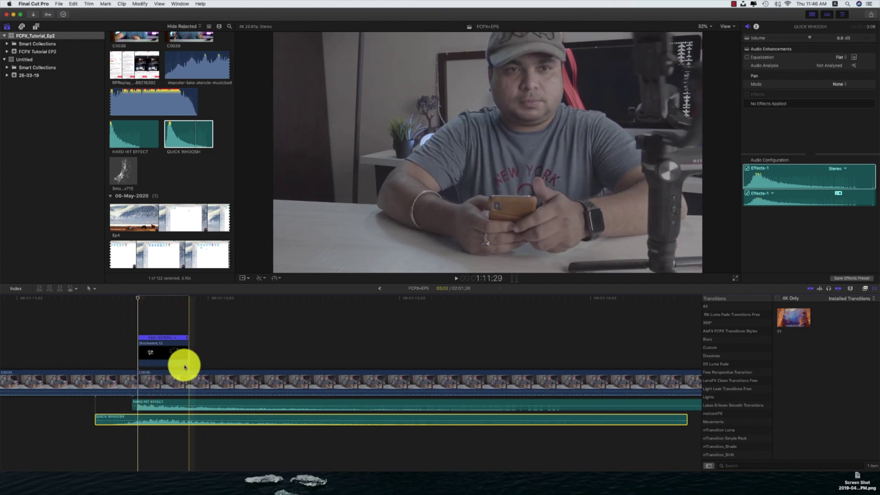
key("l")
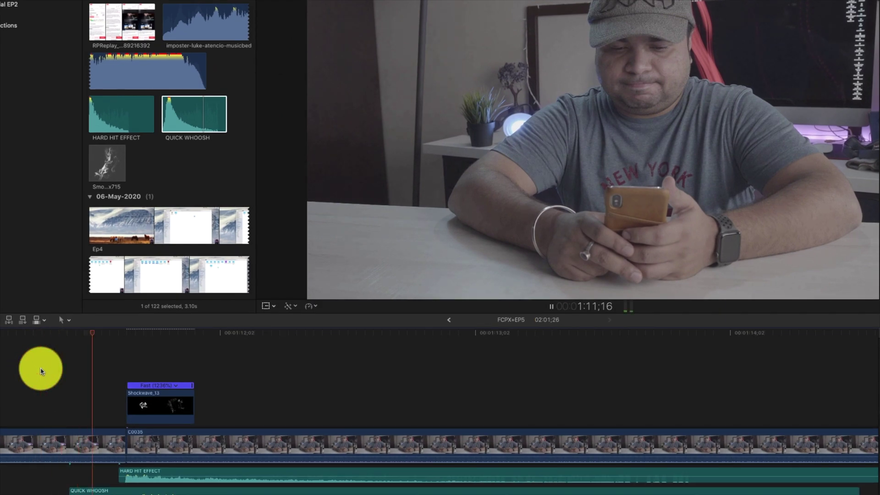
left_click(42, 371)
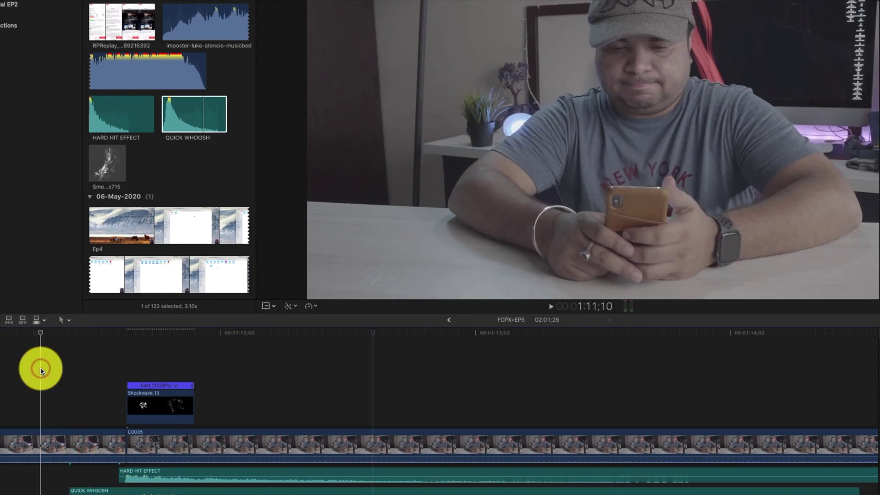
key("space")
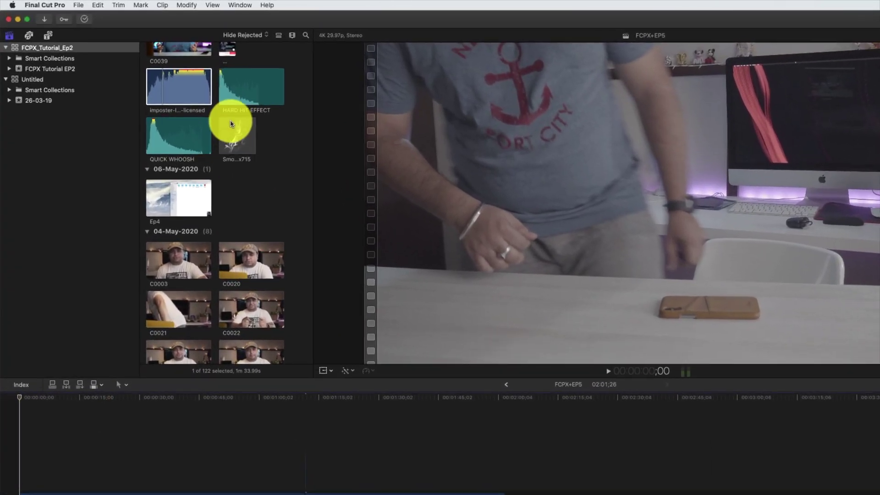
Step: Bring the imposter-luke-atencio-musicbed-licensed music under the shots and delete the duplicate copy
left_click(174, 96)
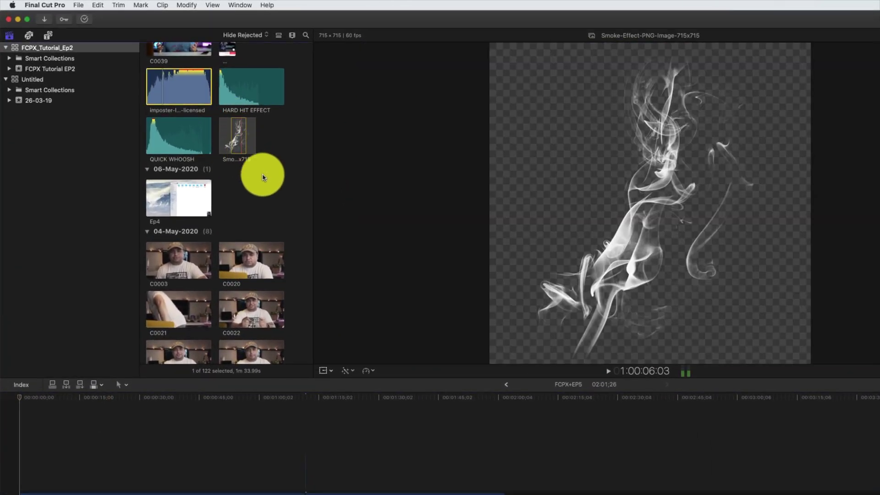
left_click(173, 87)
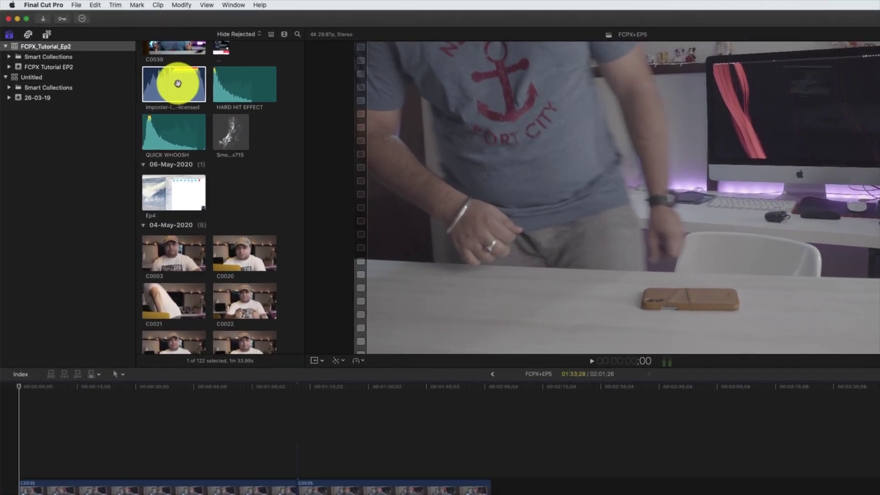
left_click_drag(178, 83, 322, 494)
left_click_drag(248, 441, 336, 400)
key("Delete")
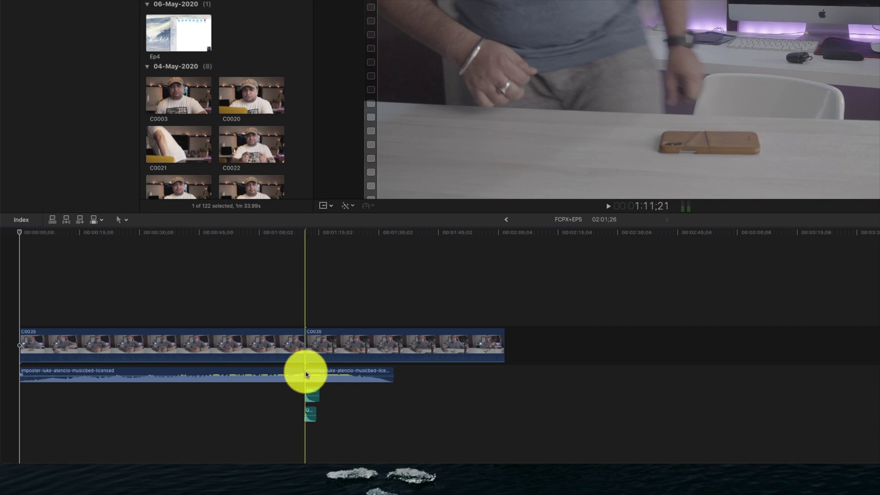
Step: Offset the second music piece's contents about +27;25 and select its start edit point
left_click_drag(326, 370, 305, 372)
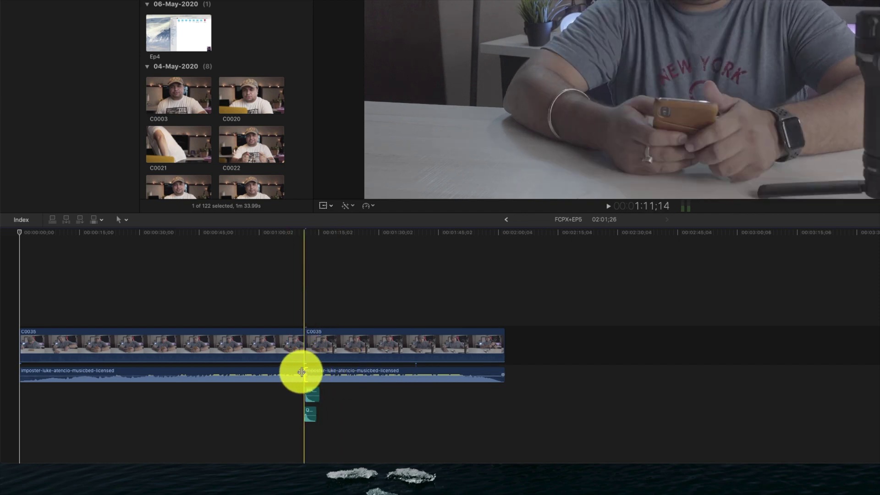
left_click(308, 375)
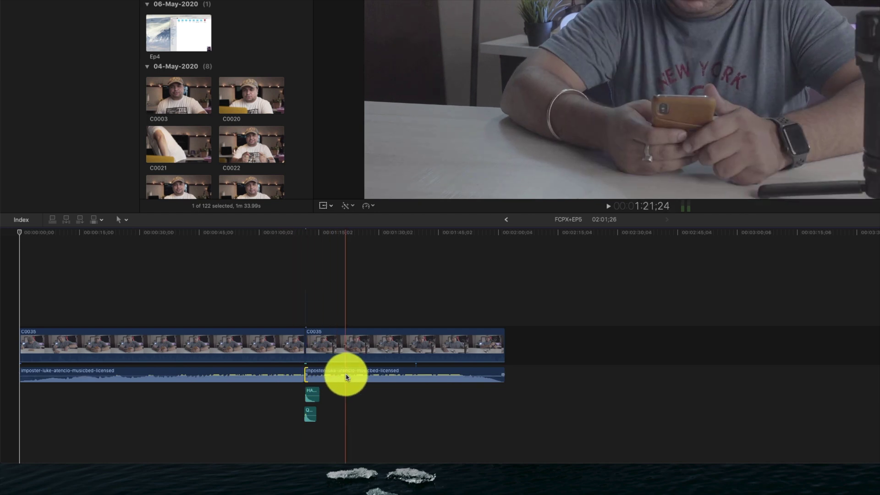